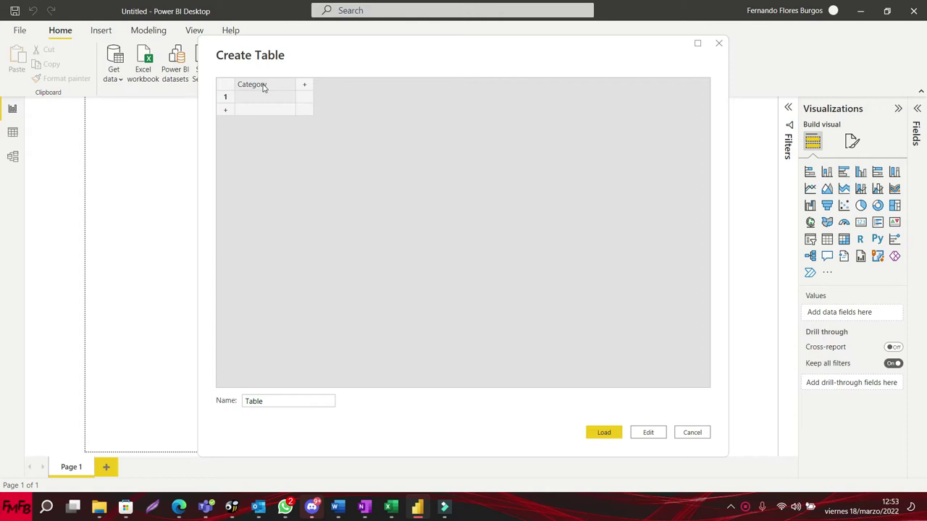
Step: Name the first column of the new table Category1/Categoria1
{"action": "type", "text": "1"}
{"action": "type", "text": "Color"}
{"action": "key", "text": "BackSpace"}
{"action": "key", "text": "BackSpace"}
{"action": "key", "text": "BackSpace"}
{"action": "key", "text": "BackSpace"}
{"action": "key", "text": "BackSpace"}
{"action": "key", "text": "BackSpace"}
{"action": "key", "text": "BackSpace"}
{"action": "type", "text": "ia1"}
{"action": "key", "text": "Return"}
Step: Enter the value 1 in rows 1 to 3 of the first category column
{"action": "type", "text": "1"}
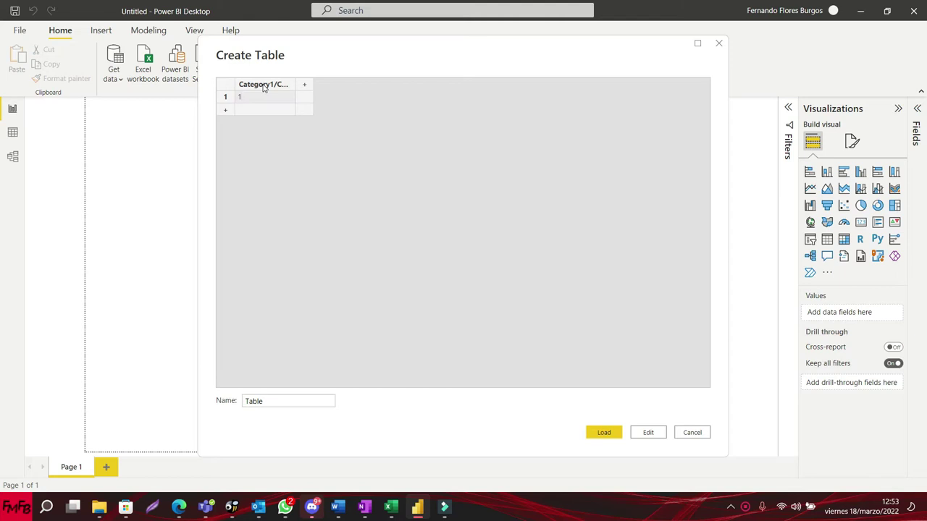
{"action": "key", "text": "Return"}
{"action": "type", "text": "1"}
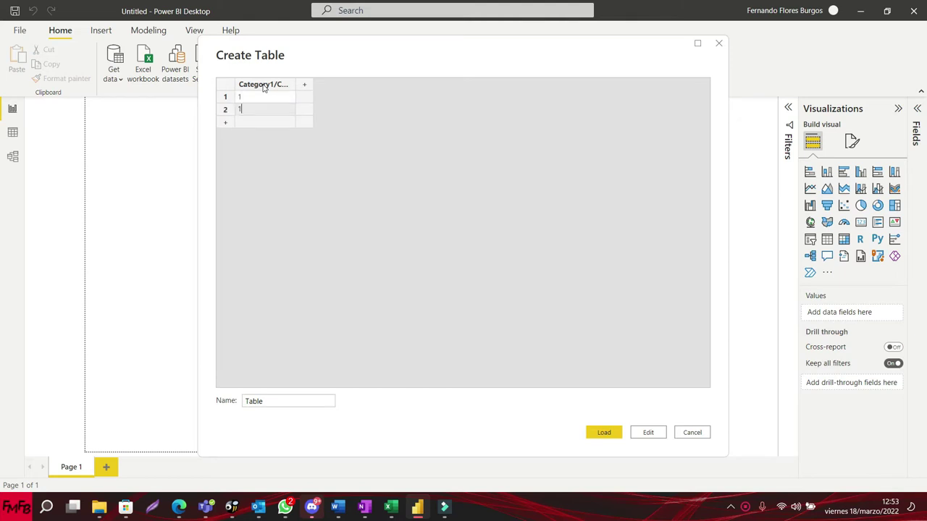
{"action": "key", "text": "Return"}
{"action": "type", "text": "1"}
{"action": "key", "text": "Return"}
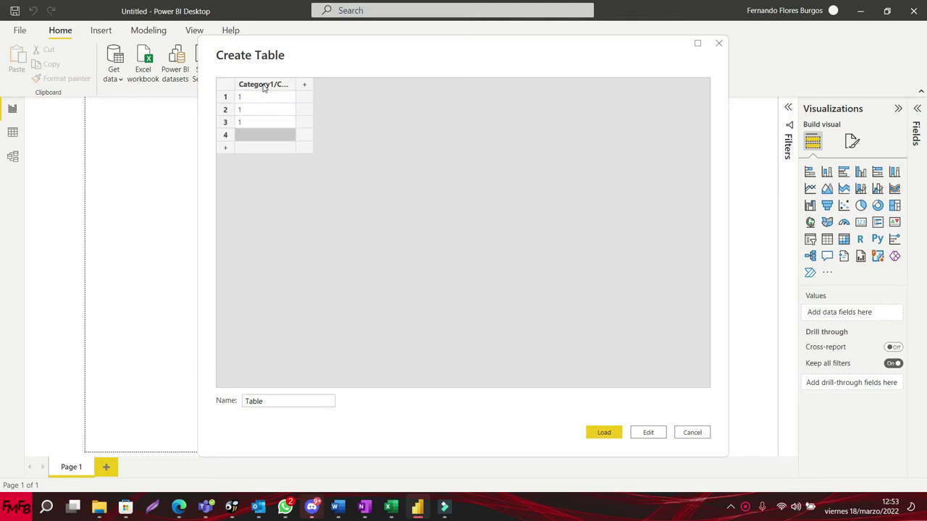
Step: Enter the value 2 in rows 4 to 6 of the first category column
{"action": "type", "text": "2"}
{"action": "key", "text": "Return"}
{"action": "type", "text": "2"}
{"action": "key", "text": "Return"}
{"action": "type", "text": "2"}
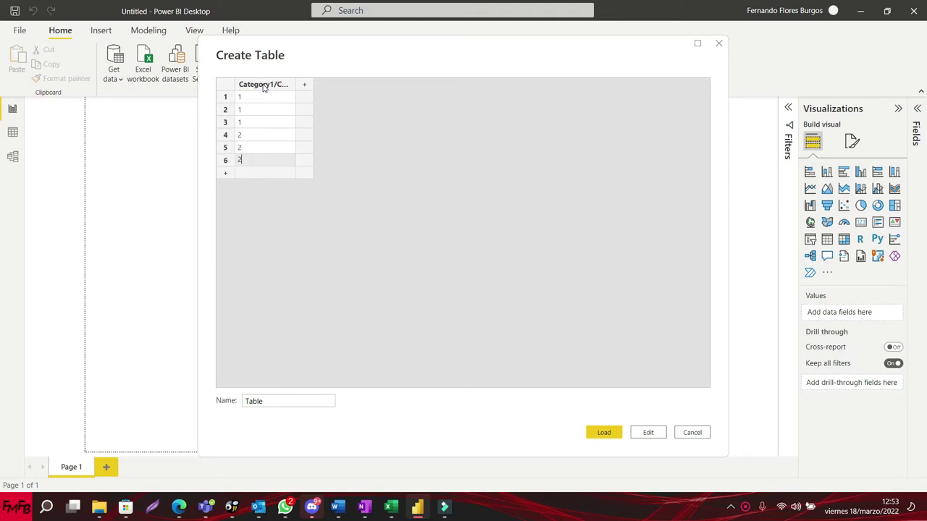
{"action": "key", "text": "Return"}
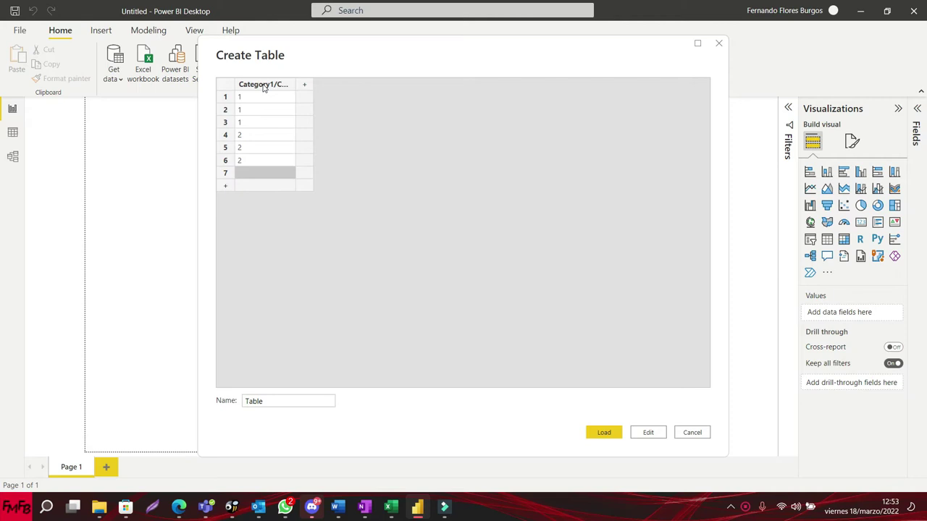
Step: Enter the value 3 in rows 7 to 9 of the first category column
{"action": "type", "text": "3"}
{"action": "key", "text": "Return"}
{"action": "type", "text": "3"}
{"action": "key", "text": "Return"}
{"action": "type", "text": "3"}
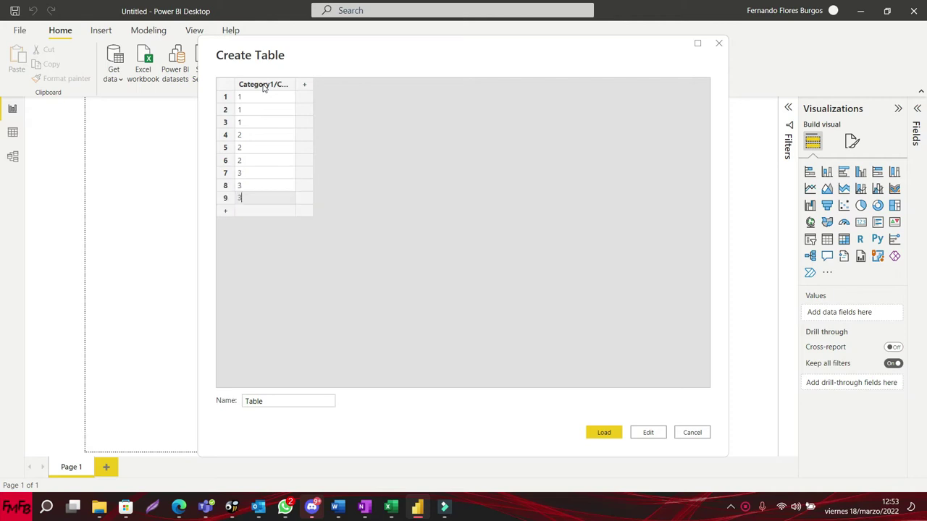
Step: Add a second column to the table and name it Category2/Catgoria2
{"action": "key", "text": "Tab"}
{"action": "key", "text": "Up"}
{"action": "key", "text": "Up"}
{"action": "key", "text": "Up"}
{"action": "key", "text": "Up"}
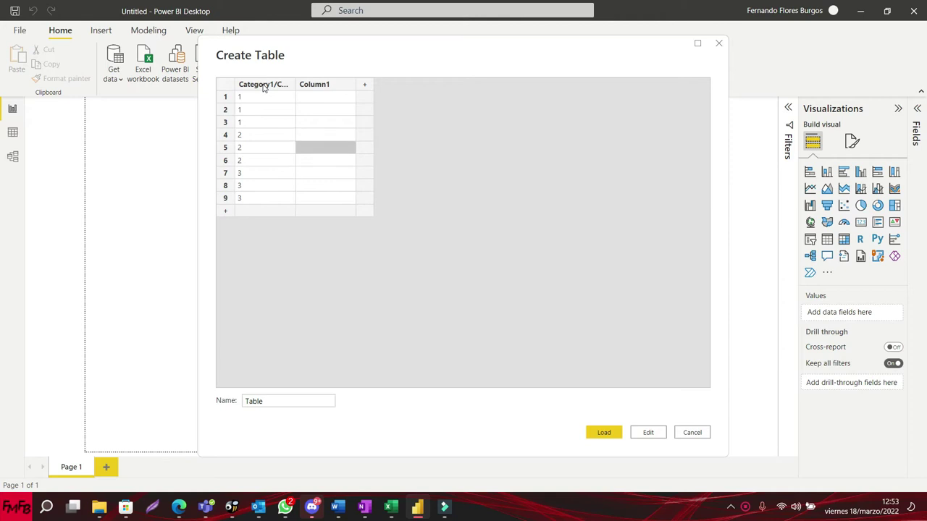
{"action": "left_click", "coordinate": [325, 88]}
{"action": "left_click", "coordinate": [326, 88]}
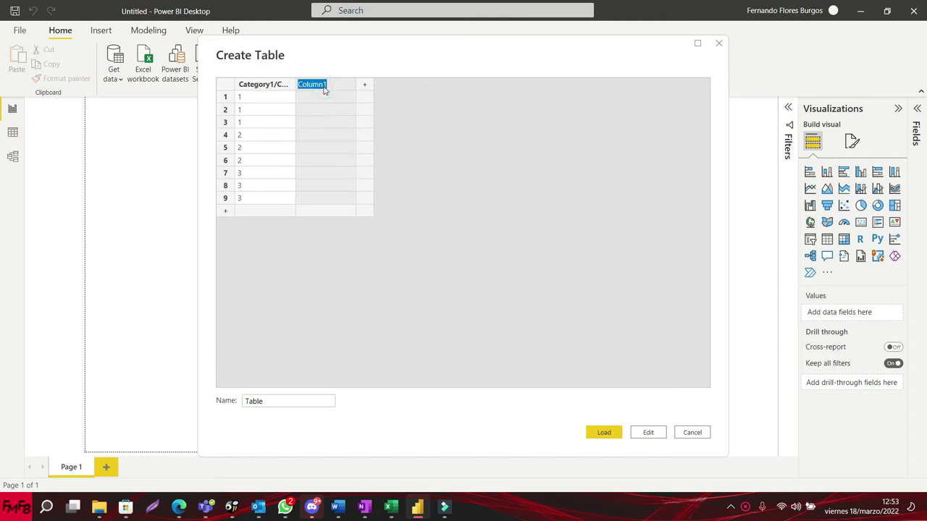
{"action": "type", "text": "Category"}
{"action": "type", "text": "2/Ca"}
{"action": "type", "text": "tegoria2"}
{"action": "left_click", "coordinate": [325, 97]}
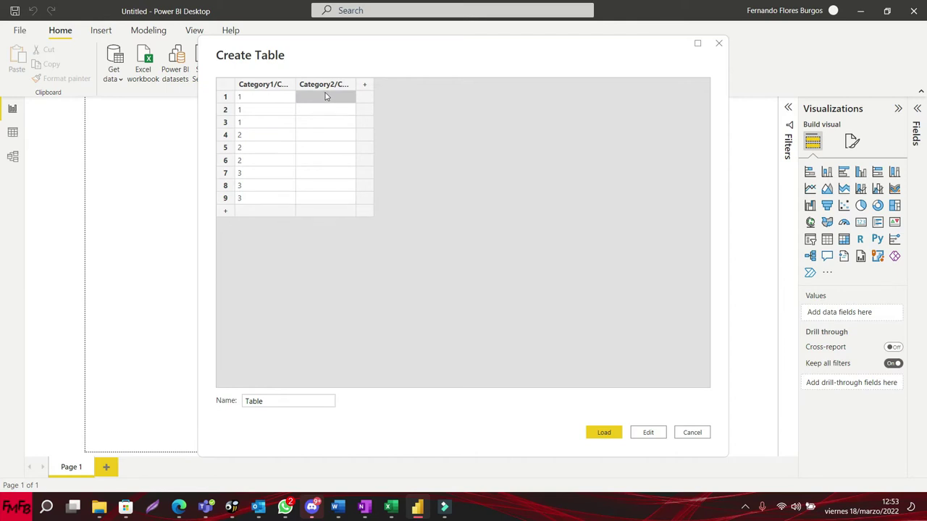
Step: Enter a, b and c in rows 1 to 3 of the second category column
{"action": "type", "text": "a"}
{"action": "key", "text": "Return"}
{"action": "type", "text": "b"}
{"action": "key", "text": "Return"}
{"action": "type", "text": "c"}
{"action": "key", "text": "Return"}
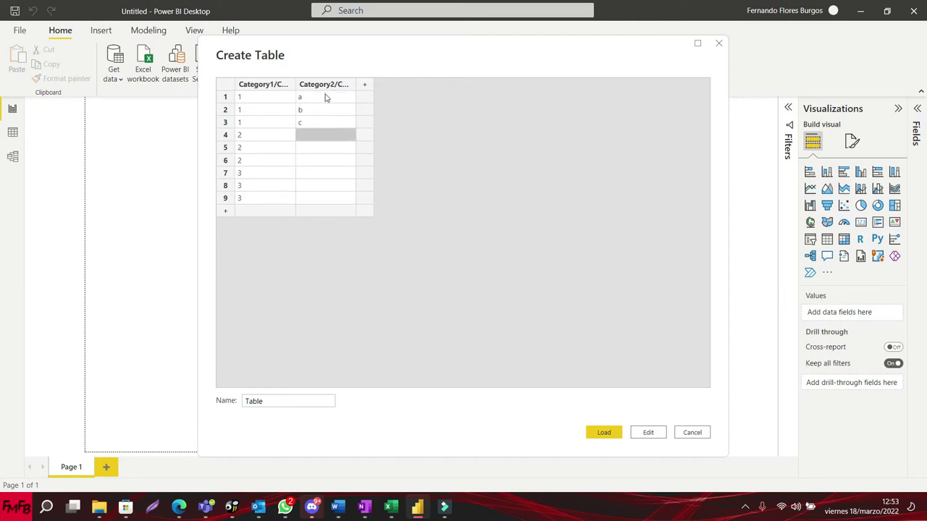
Step: Enter a, b and c in rows 4 to 6 of the second category column
{"action": "type", "text": "a"}
{"action": "key", "text": "Return"}
{"action": "type", "text": "b"}
{"action": "key", "text": "Return"}
{"action": "type", "text": "c"}
{"action": "key", "text": "Return"}
Step: Enter a, b and c in rows 7 to 9 of the second category column
{"action": "type", "text": "a"}
{"action": "key", "text": "Return"}
{"action": "type", "text": "b"}
{"action": "key", "text": "Return"}
{"action": "type", "text": "d"}
{"action": "key", "text": "BackSpace"}
{"action": "type", "text": "c"}
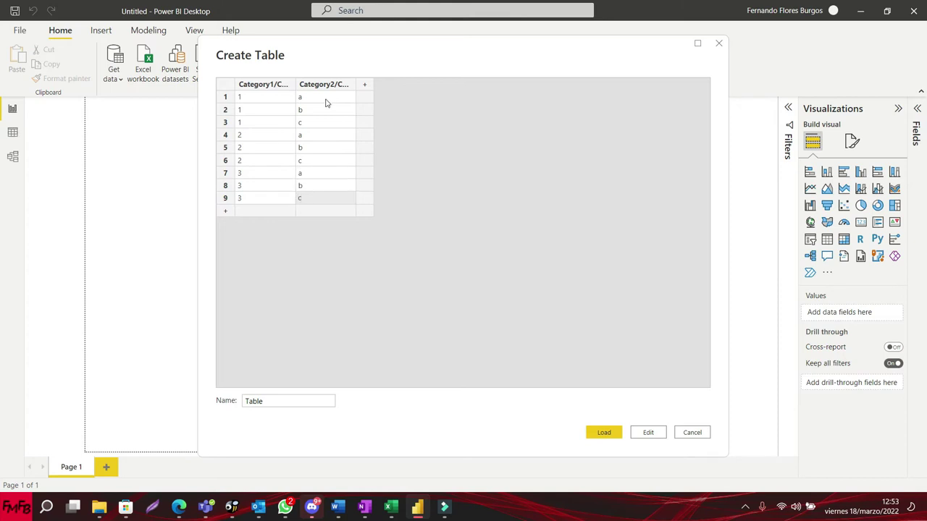
Step: Add a third column to the table and name it Data
{"action": "key", "text": "Tab"}
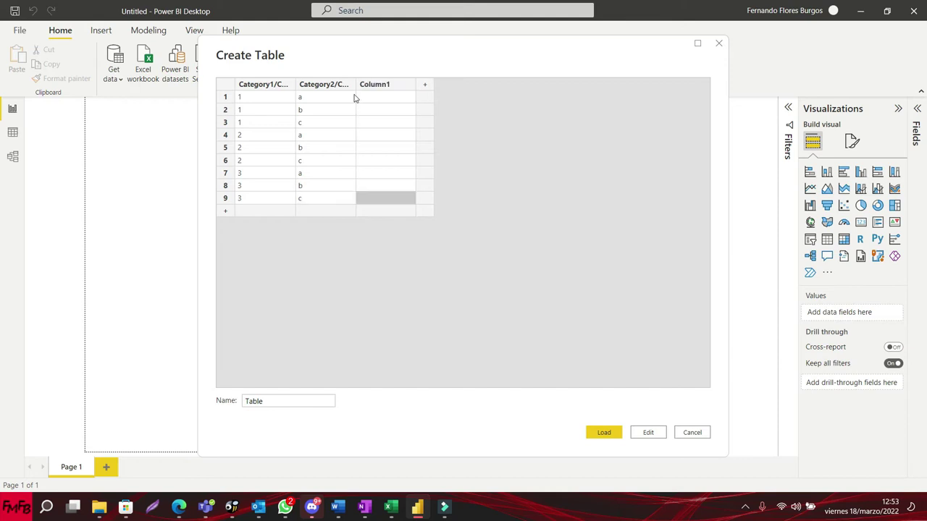
{"action": "left_click", "coordinate": [369, 96]}
{"action": "left_click", "coordinate": [373, 85]}
{"action": "left_click", "coordinate": [372, 85]}
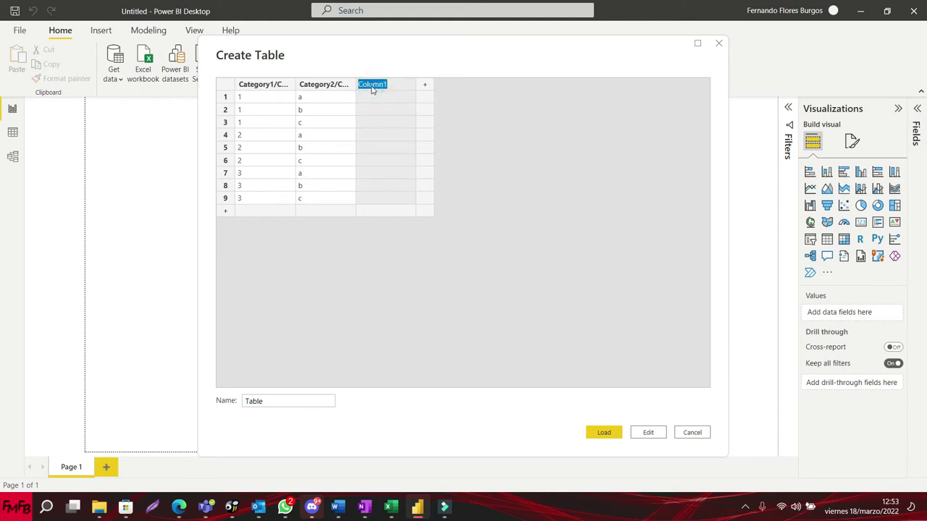
{"action": "key", "text": "BackSpace"}
{"action": "type", "text": "Data"}
{"action": "key", "text": "Return"}
Step: Enter 10, 20 and 30 in rows 1 to 3 of the Data column
{"action": "type", "text": "10"}
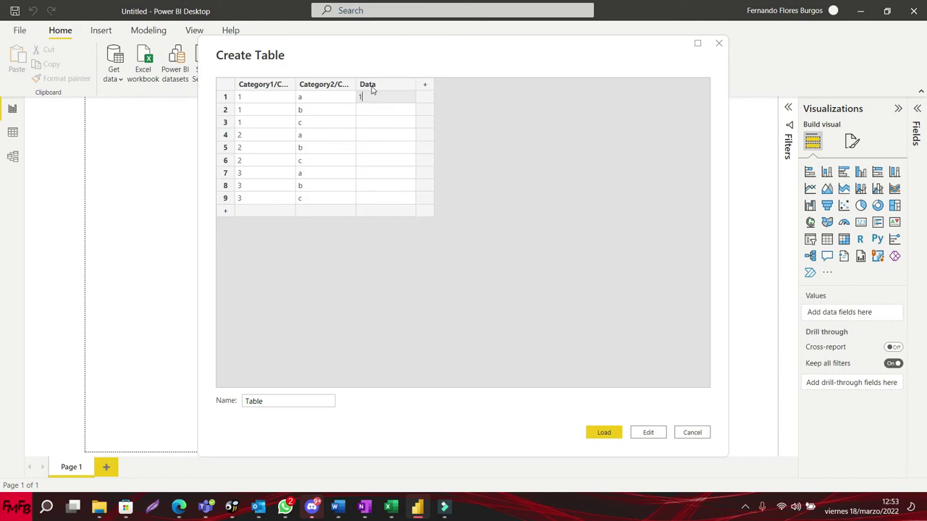
{"action": "key", "text": "Return"}
{"action": "type", "text": "20"}
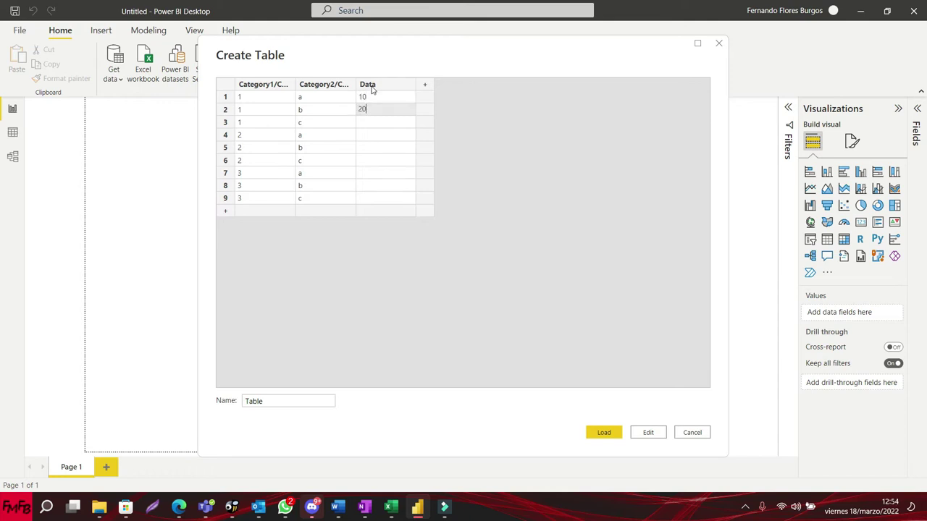
{"action": "key", "text": "Return"}
{"action": "type", "text": "30"}
{"action": "key", "text": "Return"}
Step: Enter 40, 50 and 60 in rows 4 to 6 of the Data column
{"action": "type", "text": "40"}
{"action": "key", "text": "Return"}
{"action": "type", "text": "50"}
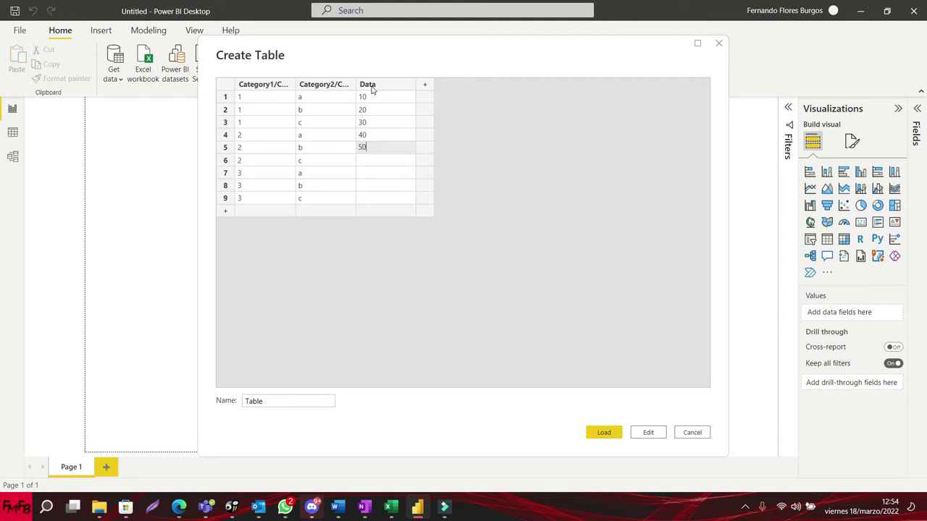
{"action": "key", "text": "Return"}
{"action": "type", "text": "60"}
{"action": "key", "text": "Return"}
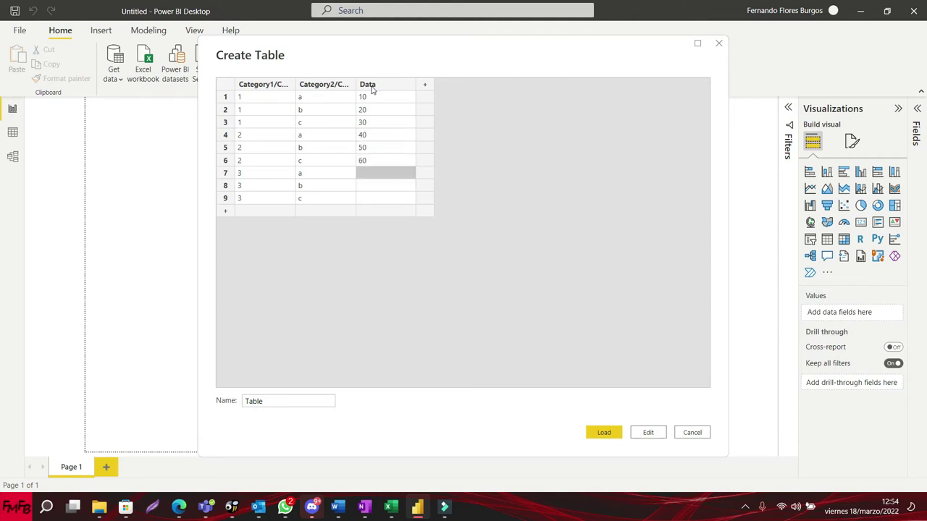
Step: Enter 70, 80 and 90 in rows 7 to 9 of the Data column
{"action": "type", "text": "70"}
{"action": "key", "text": "Return"}
{"action": "type", "text": "80"}
{"action": "key", "text": "Return"}
{"action": "type", "text": "90"}
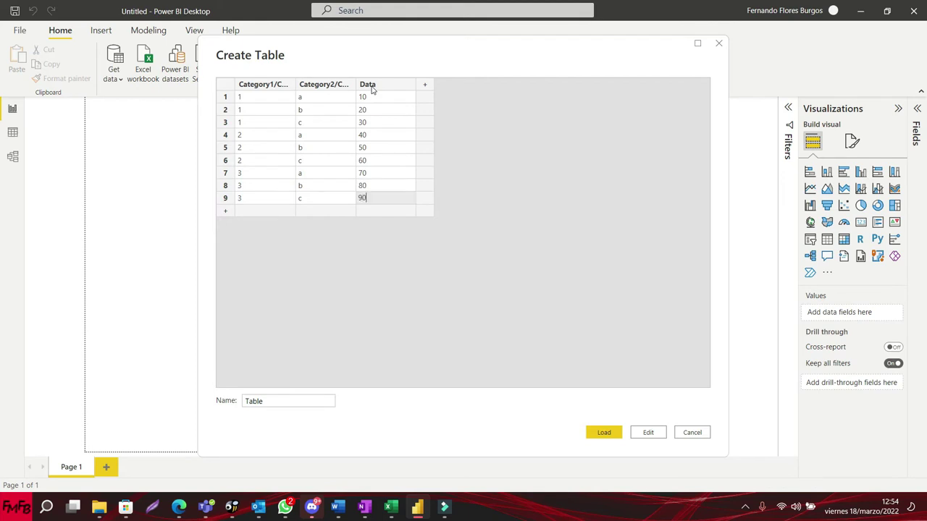
Step: Name the table Data and load it into the report
{"action": "left_click_drag", "start_coordinate": [269, 401], "coordinate": [91, 395]}
{"action": "type", "text": "Datos"}
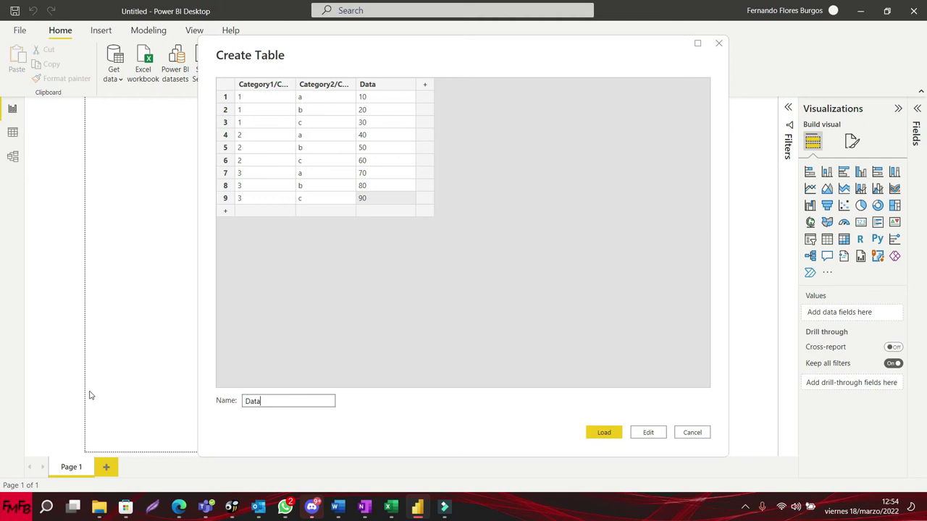
{"action": "key", "text": "Return"}
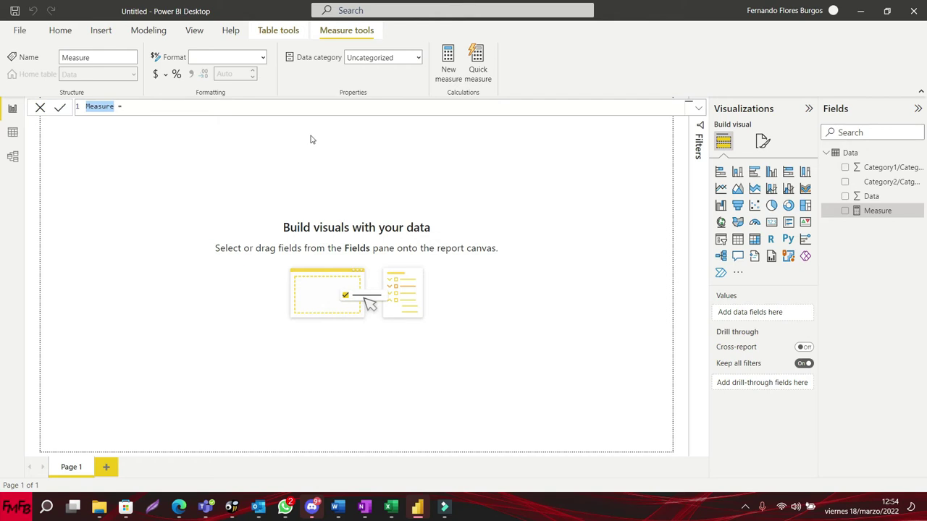
Step: Name the new measure Measure/Medida in its formula
{"action": "type", "text": "Calcu"}
{"action": "key", "text": "BackSpace"}
{"action": "key", "text": "BackSpace"}
{"action": "key", "text": "BackSpace"}
{"action": "key", "text": "BackSpace"}
{"action": "key", "text": "BackSpace"}
{"action": "type", "text": "Measure/Medida"}
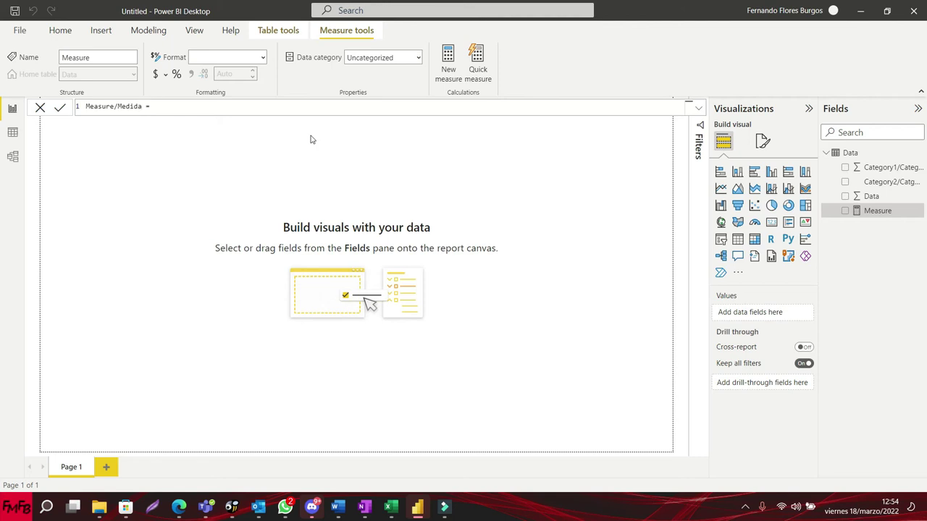
Step: Begin the measure's formula with CALCULATE over the sum of the Data[Data] column
{"action": "type", "text": " = CALCULATE("}
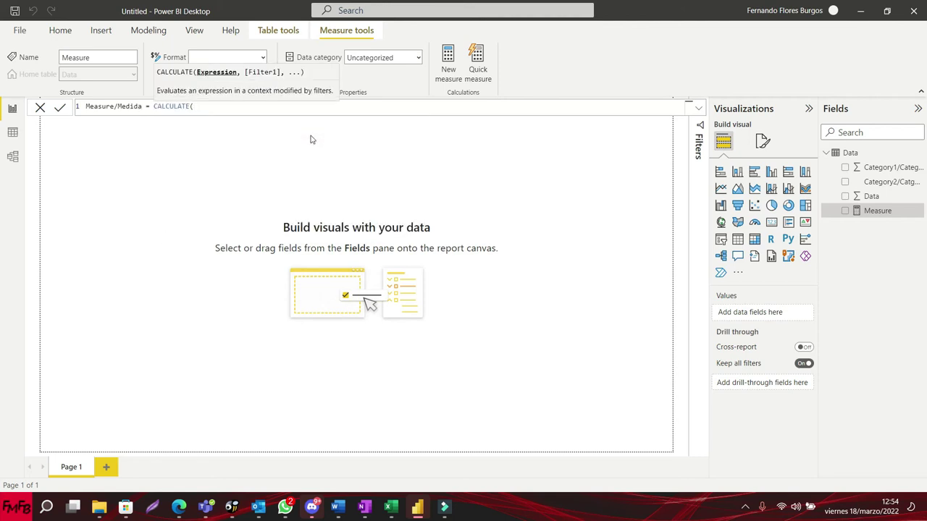
{"action": "type", "text": "sum("}
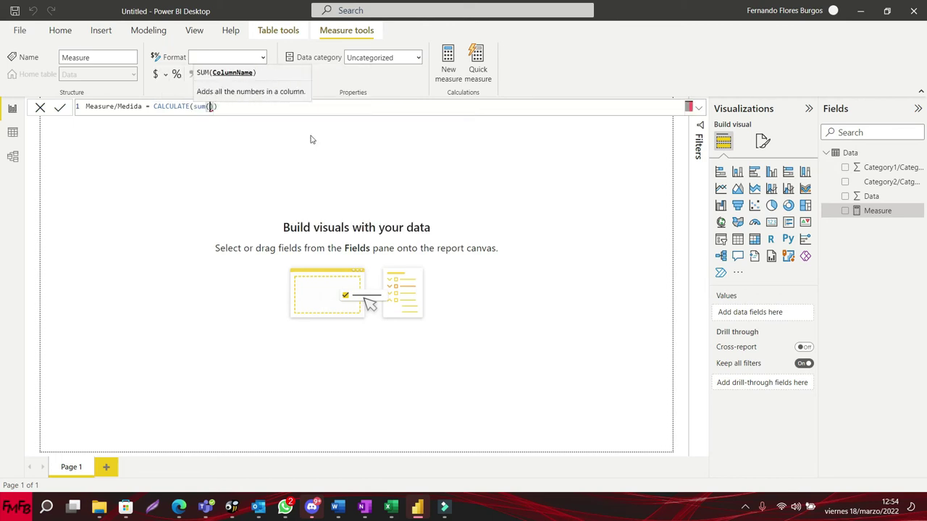
{"action": "type", "text": "da"}
{"action": "key", "text": "Down"}
{"action": "key", "text": "Down"}
{"action": "key", "text": "Down"}
{"action": "key", "text": "Down"}
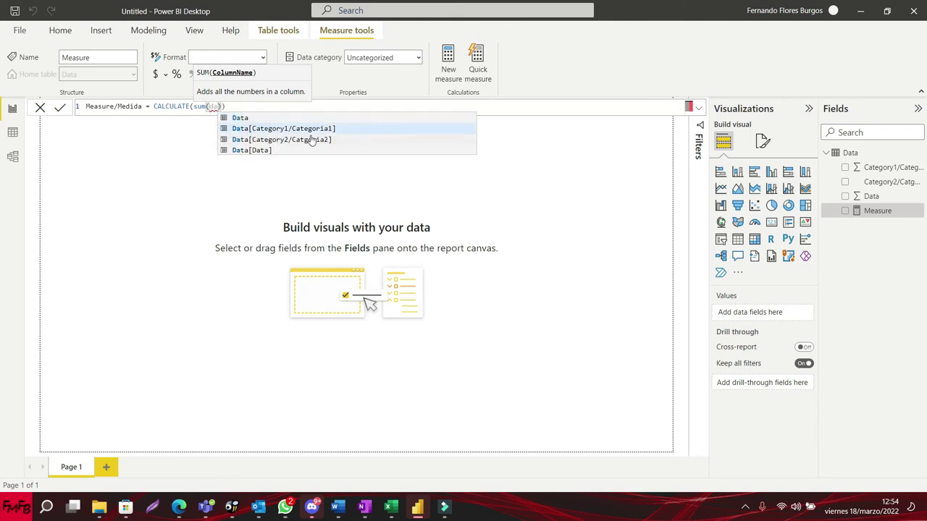
{"action": "key", "text": "Up"}
{"action": "key", "text": "Tab"}
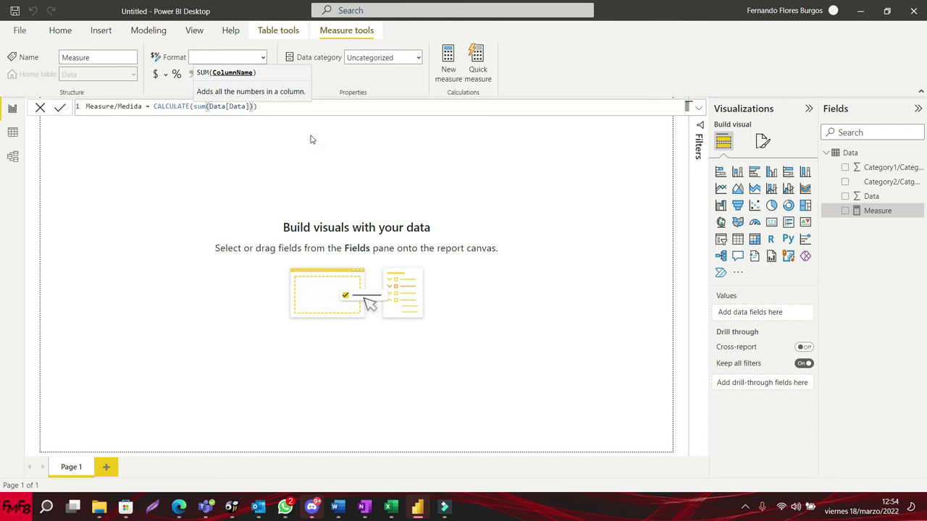
Step: Add a FILTER function on the 'Data' table as the first filter argument of CALCULATE
{"action": "key", "text": "Right"}
{"action": "type", "text": ",filter"}
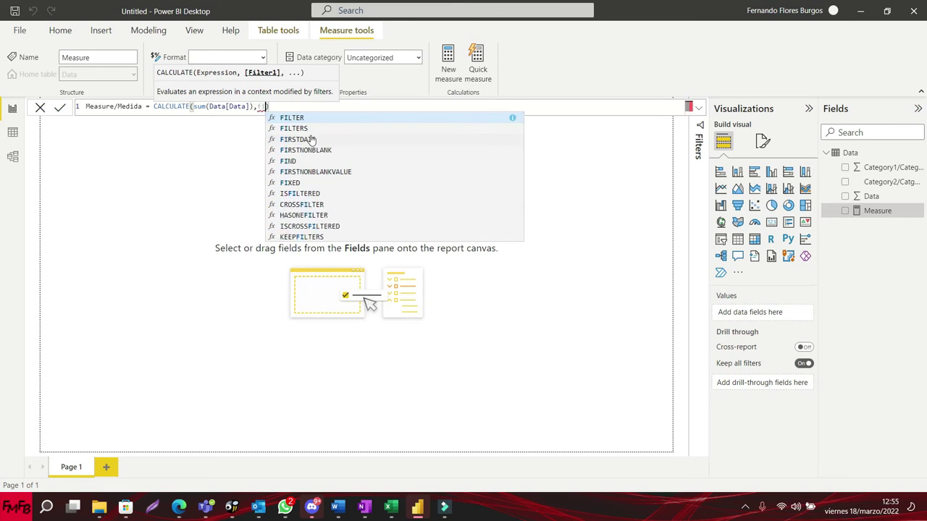
{"action": "key", "text": "Tab"}
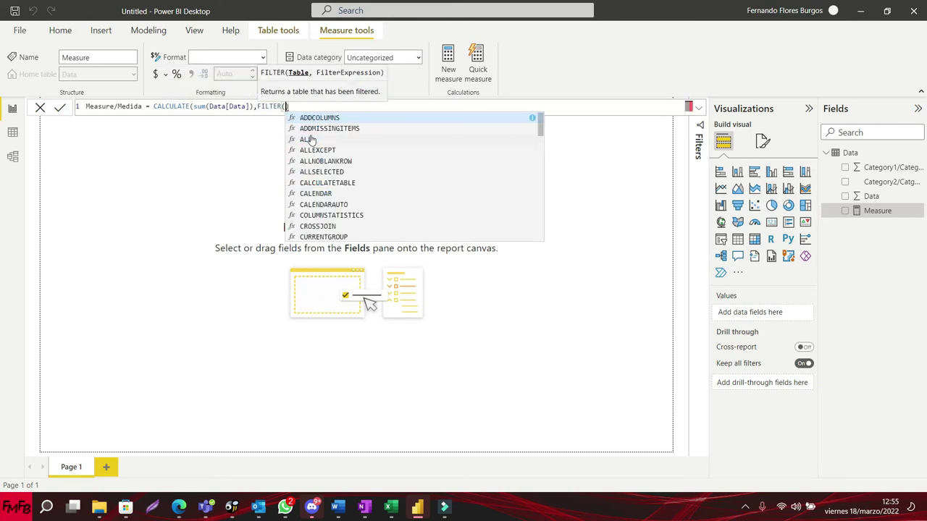
{"action": "key", "text": "Escape"}
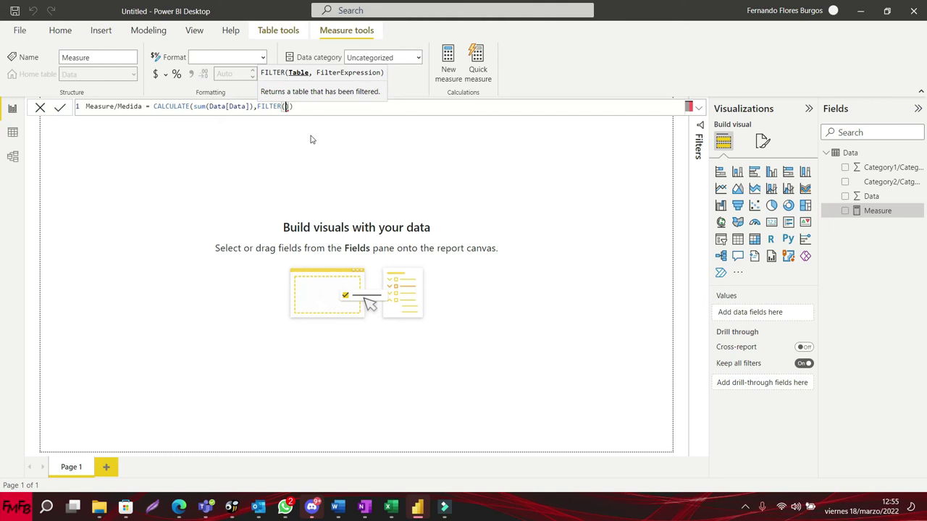
{"action": "key", "text": "Escape"}
{"action": "type", "text": "Data"}
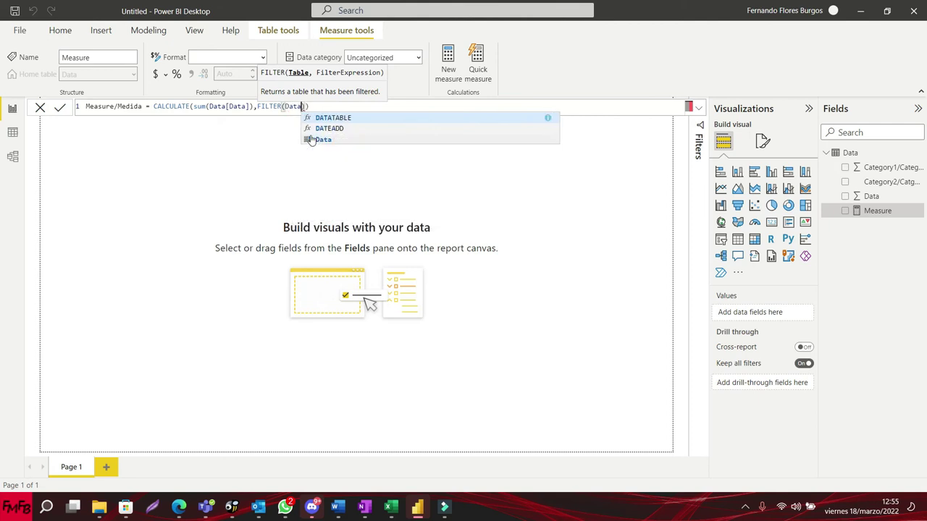
{"action": "left_click", "coordinate": [310, 140]}
{"action": "key", "text": "ctrl+shift+Left"}
{"action": "key", "text": "BackSpace"}
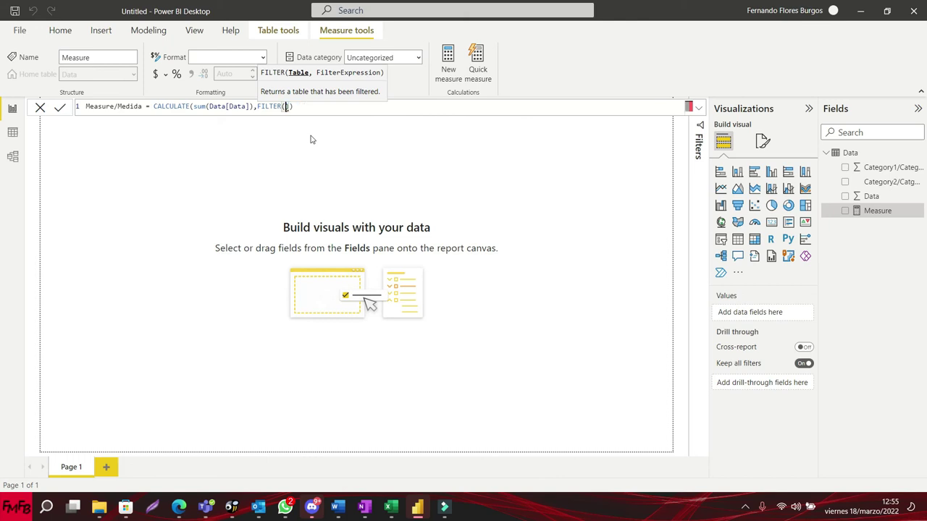
{"action": "type", "text": "'"}
{"action": "key", "text": "Tab"}
Step: Set the filter's condition to 'Data'[Category1/Categoria1]=1
{"action": "type", "text": ",\""}
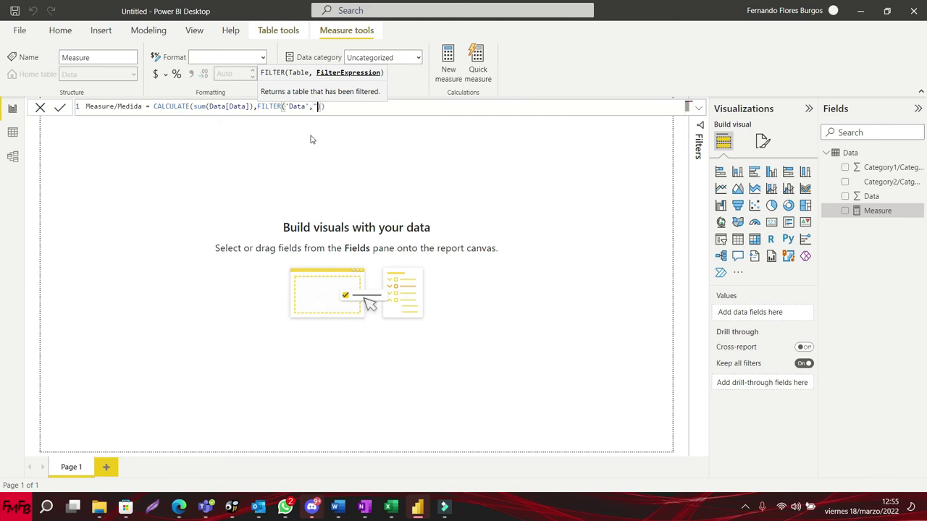
{"action": "key", "text": "BackSpace"}
{"action": "type", "text": "'"}
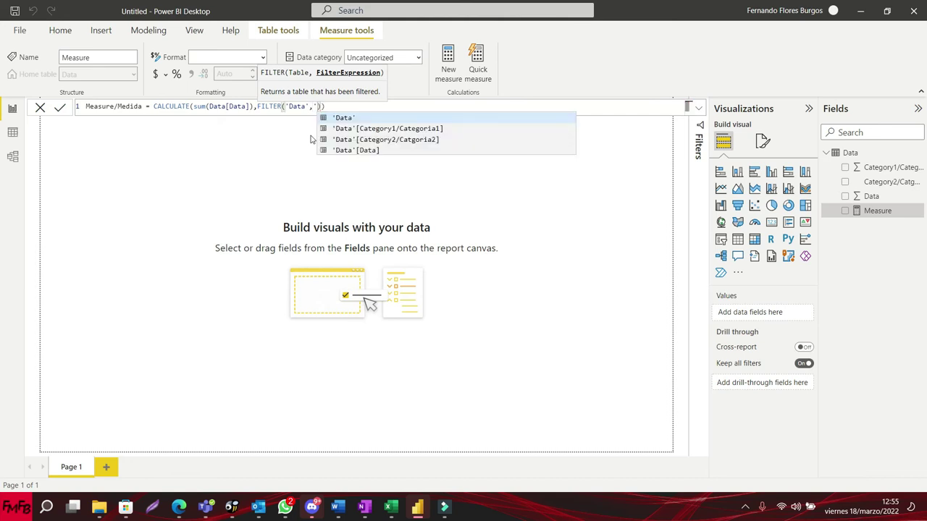
{"action": "key", "text": "Down"}
{"action": "key", "text": "Tab"}
{"action": "key", "text": "Right"}
{"action": "key", "text": "Left"}
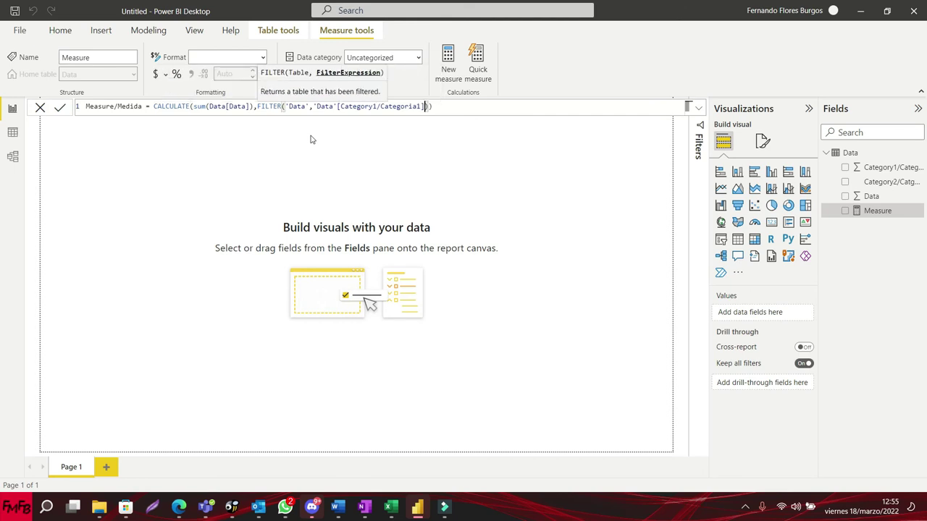
{"action": "type", "text": "=1"}
{"action": "key", "text": "Right"}
Step: Add a second FILTER function on the 'Data' table as the next filter argument of CALCULATE
{"action": "type", "text": ",filter"}
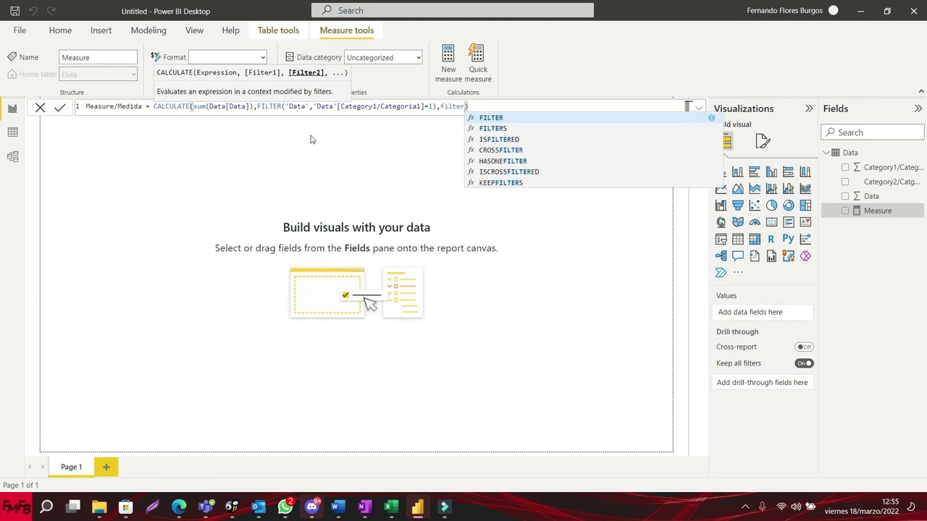
{"action": "key", "text": "Tab"}
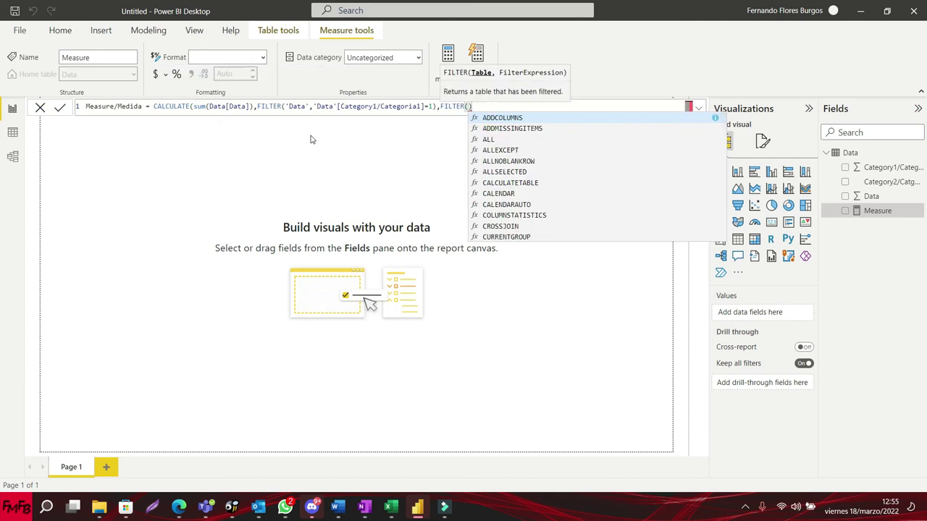
{"action": "type", "text": ")"}
{"action": "key", "text": "Left"}
{"action": "type", "text": "'Da"}
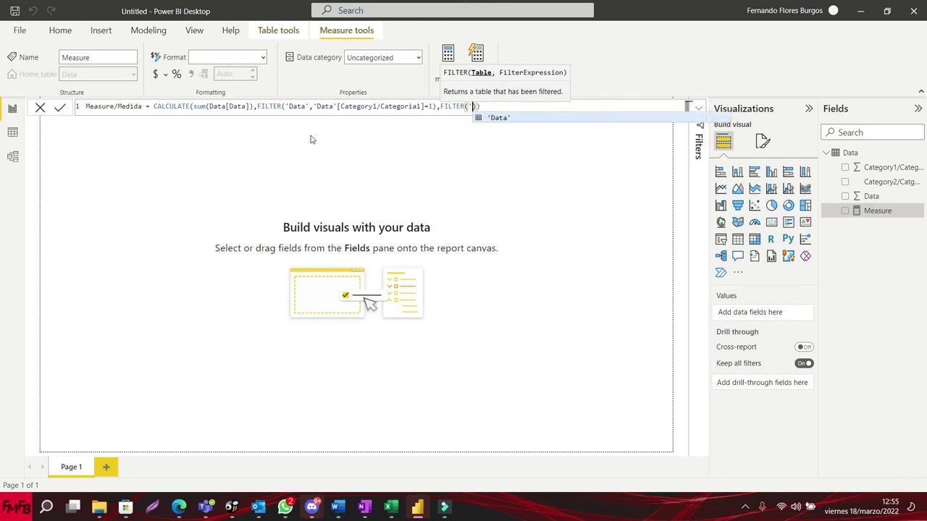
{"action": "key", "text": "Tab"}
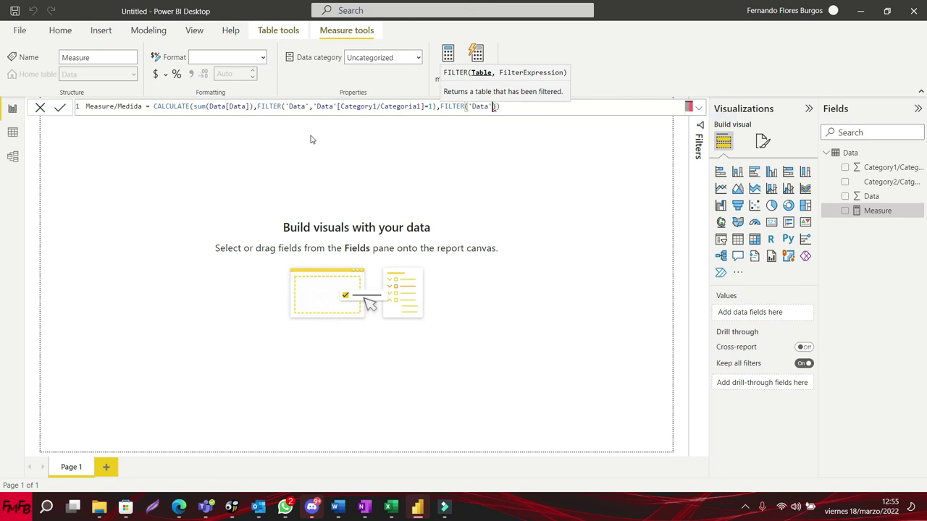
Step: Set the second filter's condition to 'Data'[Category2/Catgoria2]="a" and commit the measure formula
{"action": "type", "text": ",'da"}
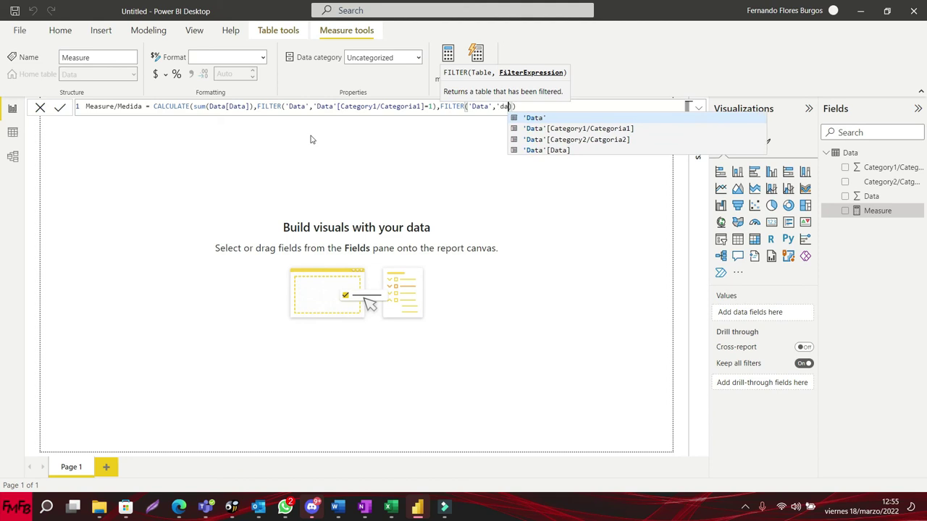
{"action": "key", "text": "Down"}
{"action": "key", "text": "Down"}
{"action": "key", "text": "Tab"}
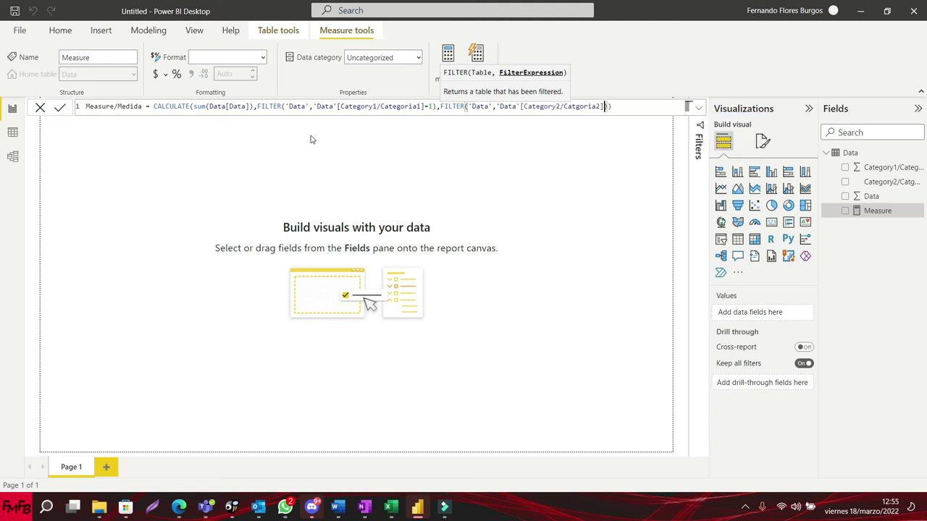
{"action": "type", "text": "=\"a\""}
{"action": "key", "text": "Return"}
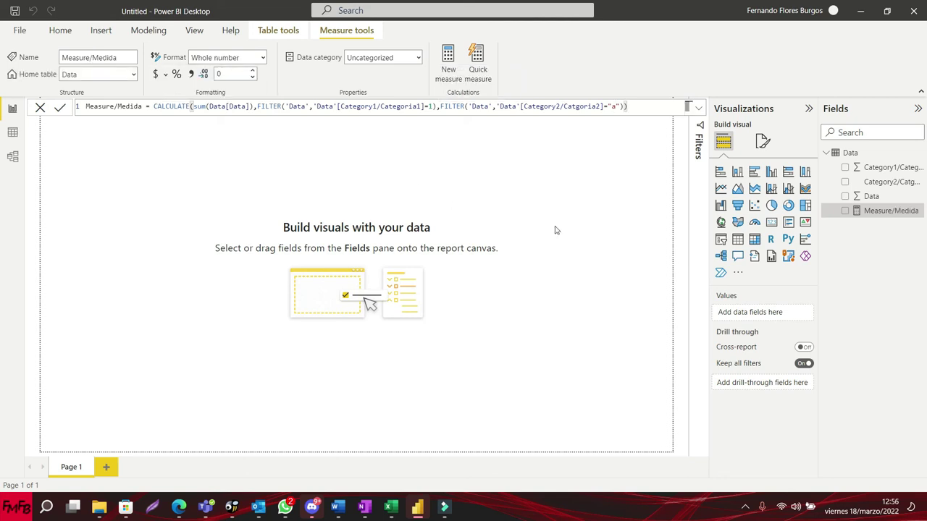
Step: Show Measure/Medida in a new multi-row card on the report page and open the Data table's rows for comparison
{"action": "left_click", "coordinate": [787, 224]}
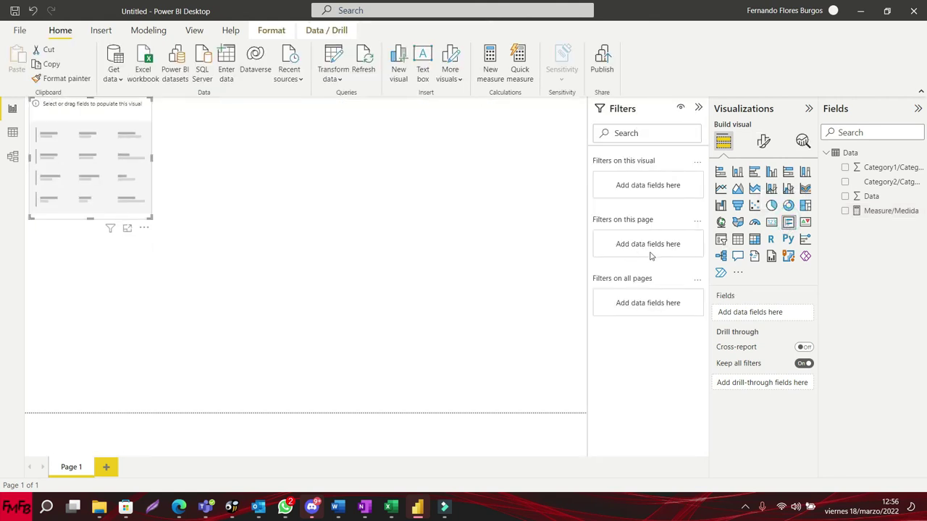
{"action": "left_click_drag", "start_coordinate": [869, 211], "coordinate": [97, 169]}
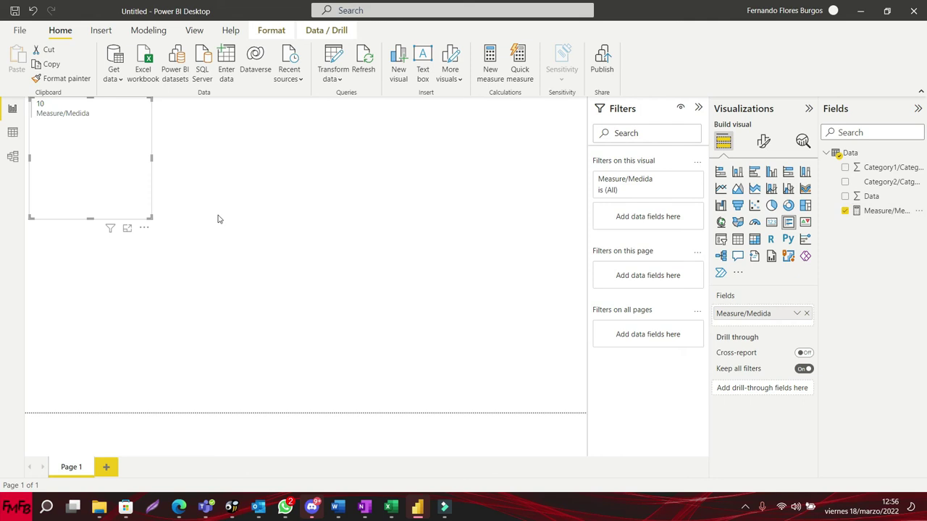
{"action": "left_click", "coordinate": [12, 133]}
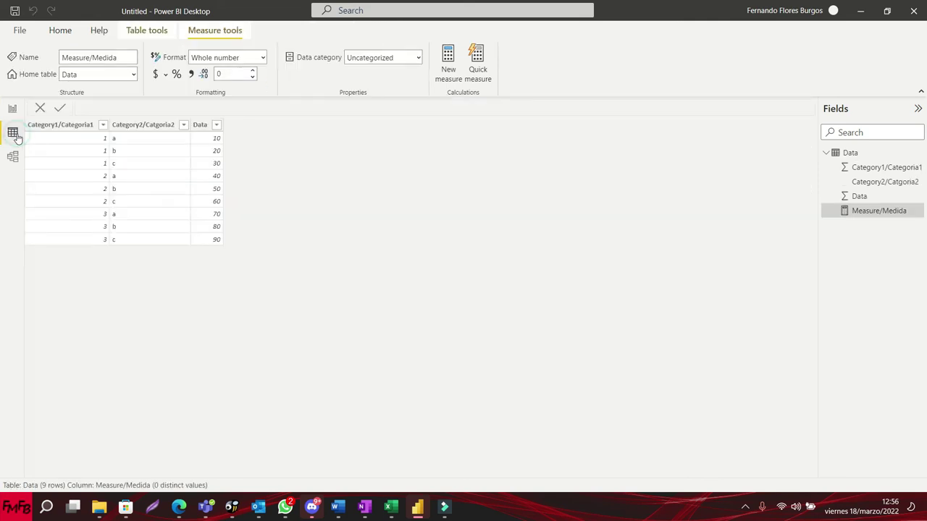